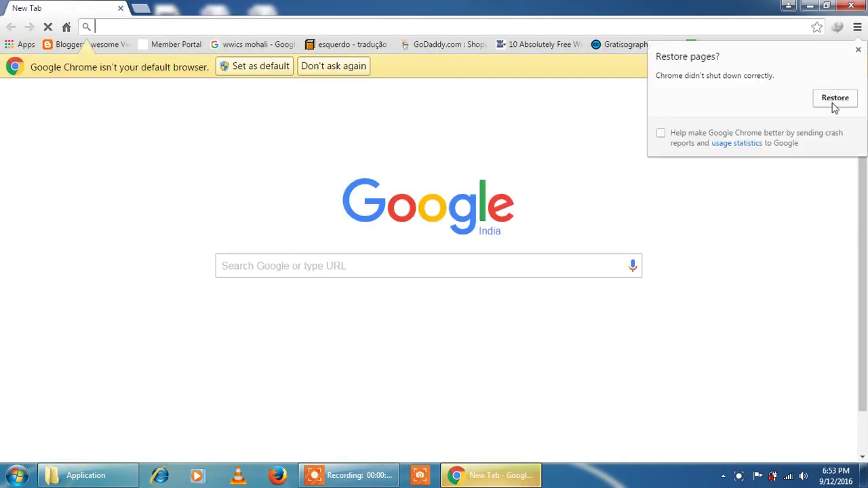
# - Restore the pages from the previous browser session and bring up the first of the two Blogger dashboards
pyautogui.click(834, 101)
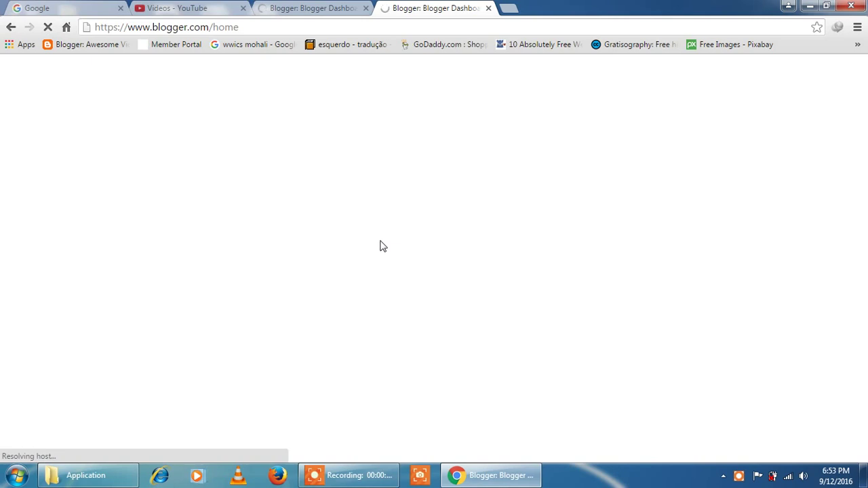
pyautogui.moveTo(349, 479)
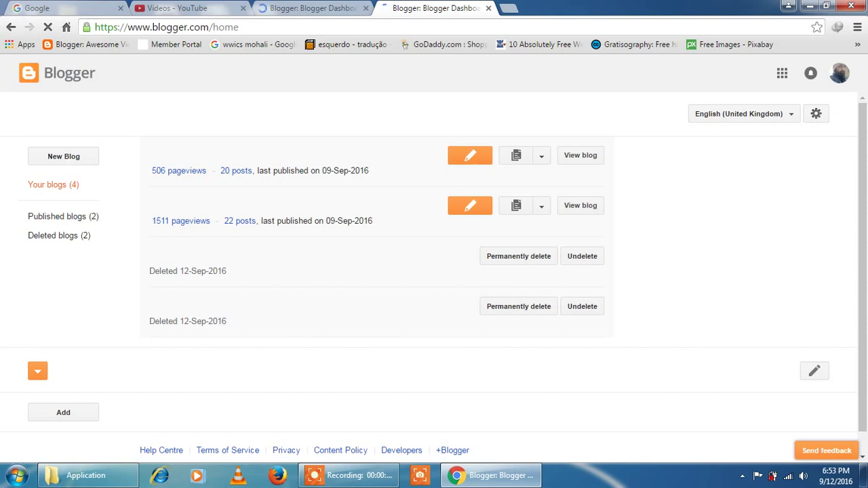
pyautogui.click(319, 16)
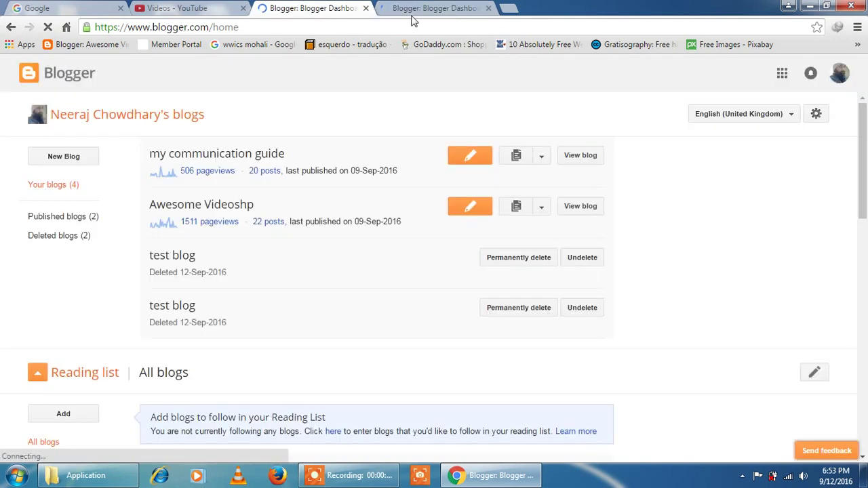
# - Create a new blog titled "my blog" at the address anty12345.blogspot.com with the Simple template
pyautogui.click(57, 160)
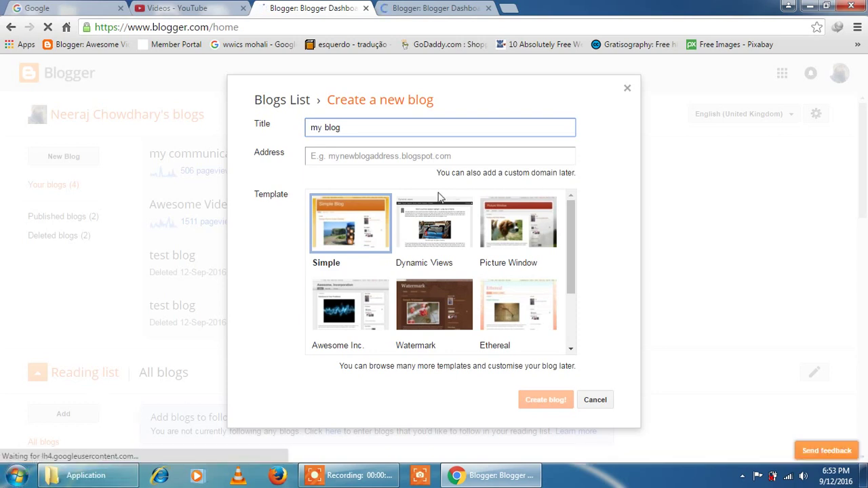
pyautogui.click(390, 156)
pyautogui.write('ani')
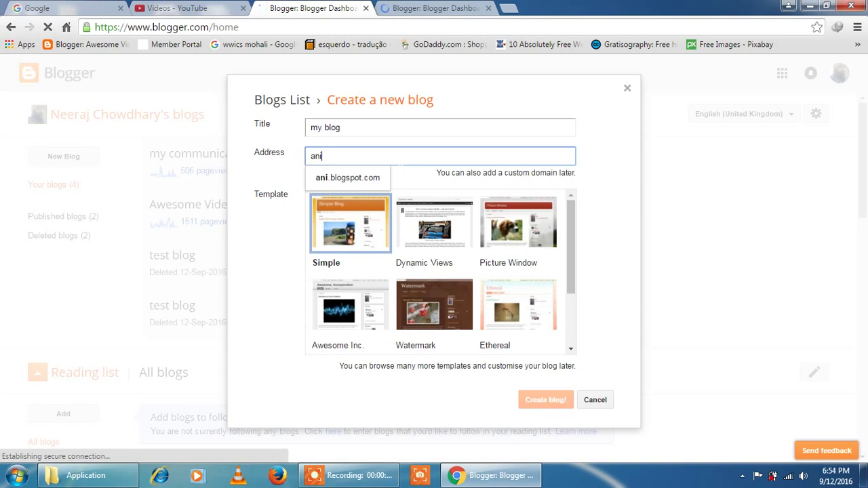
pyautogui.press('BackSpace')
pyautogui.write('ty')
pyautogui.click(384, 182)
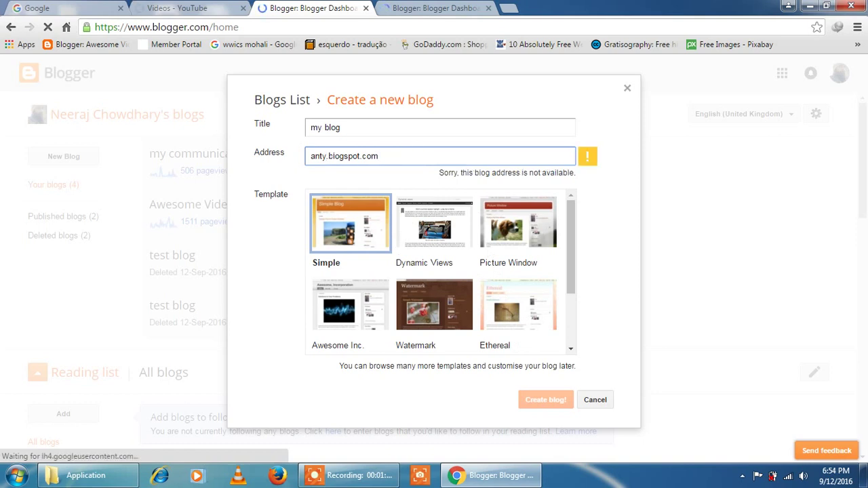
pyautogui.write('12345')
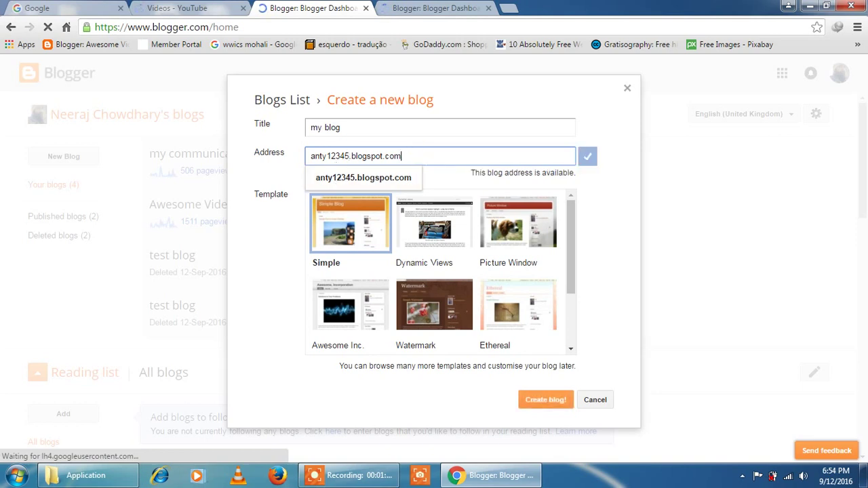
pyautogui.click(539, 406)
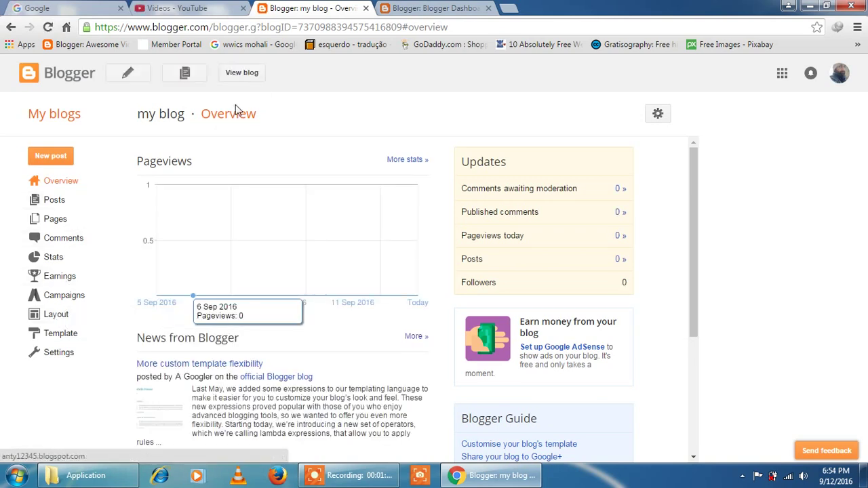
# - View the new blog's public page, and return to its Blogger overview
pyautogui.click(238, 78)
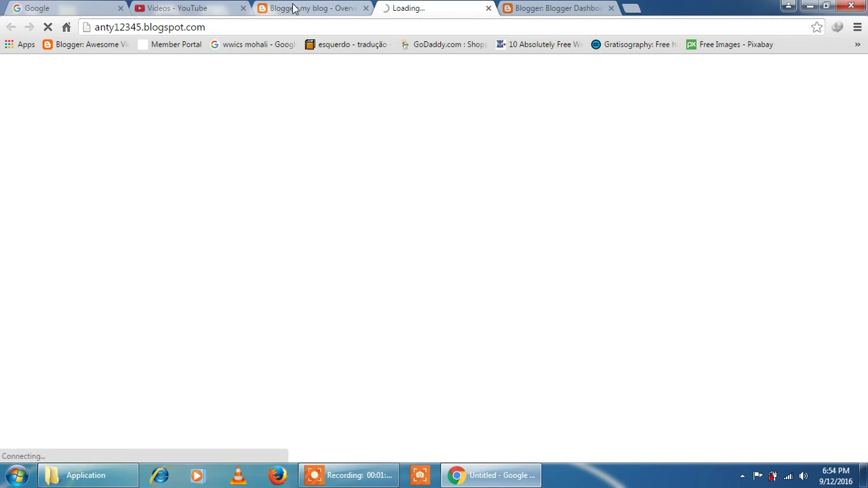
pyautogui.click(295, 9)
pyautogui.click(410, 8)
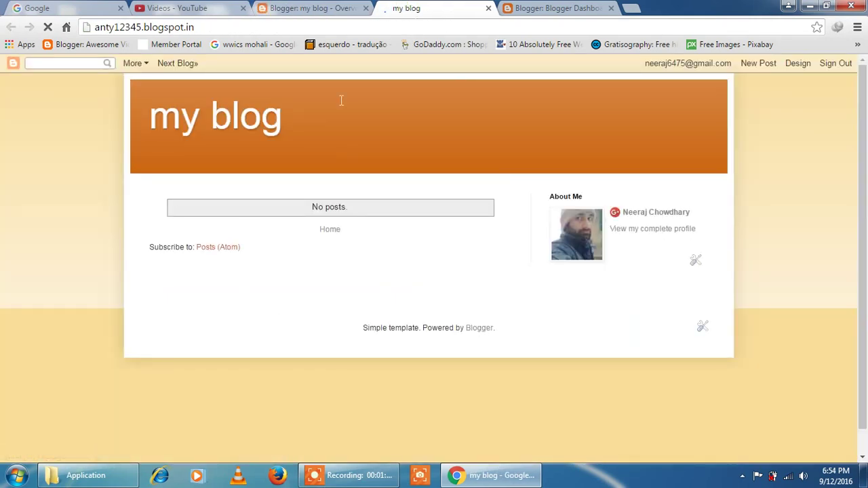
pyautogui.click(327, 8)
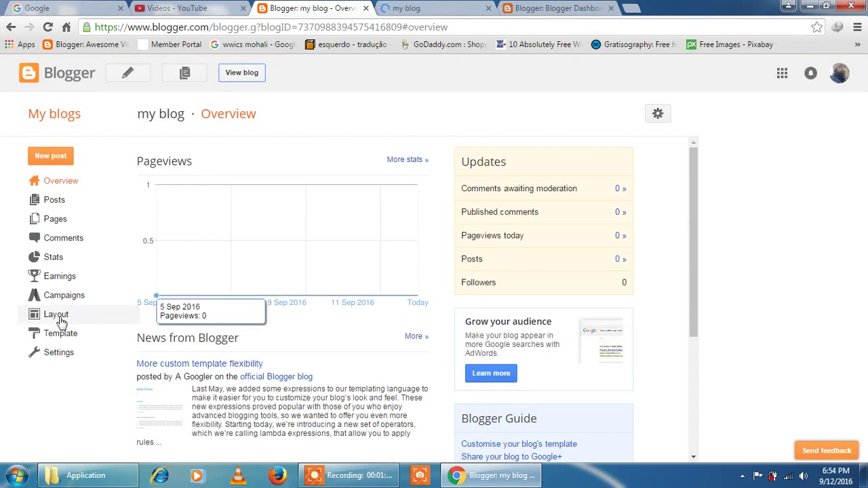
# - Add a Pages gadget showing the Home page to the layout's Cross-column section, and save the arrangement
pyautogui.click(59, 317)
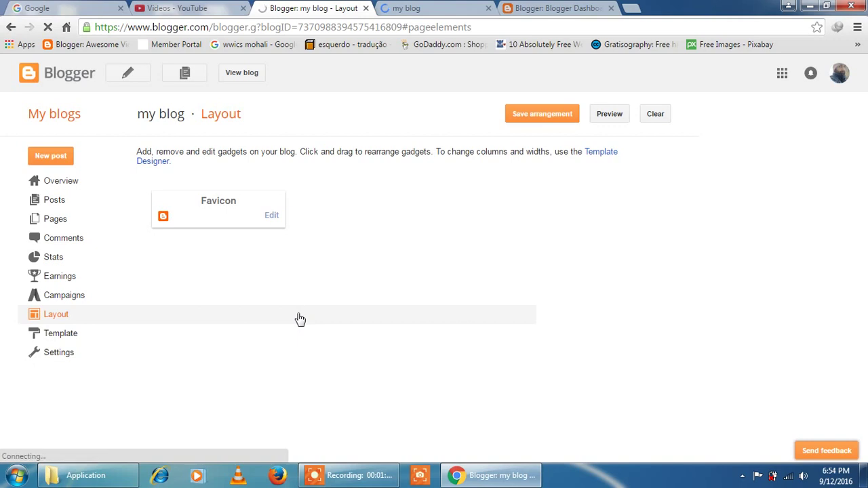
pyautogui.scroll(-2, 298, 406)
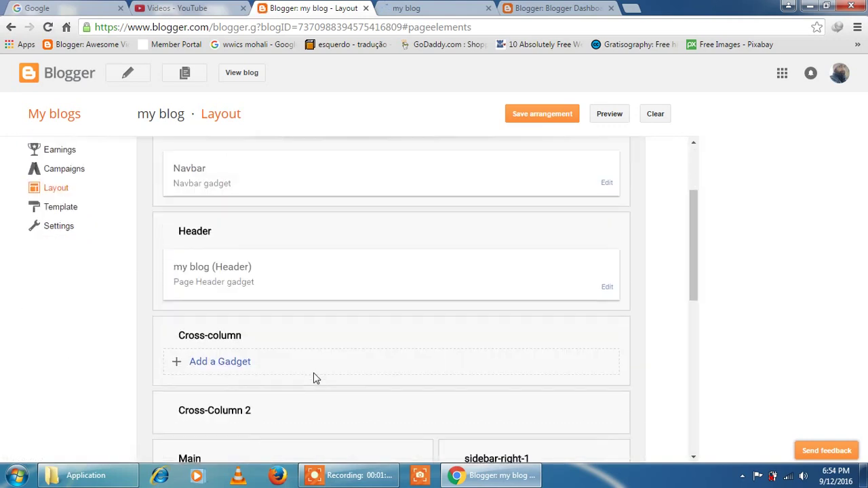
pyautogui.click(201, 362)
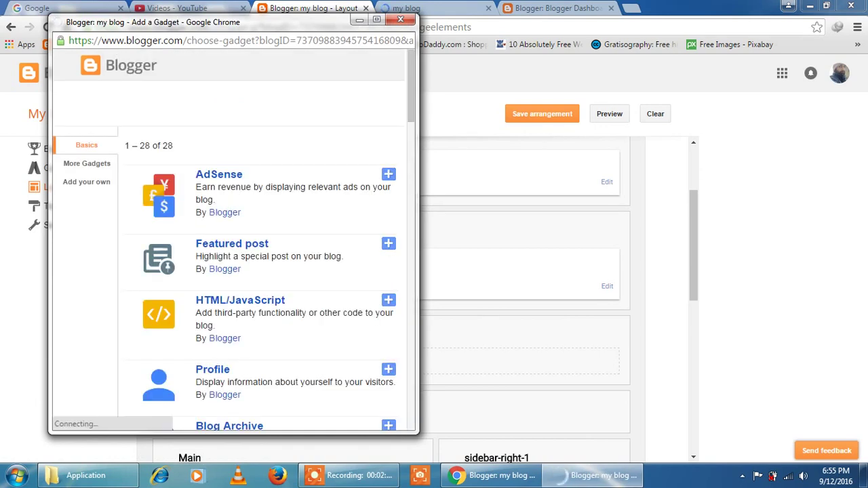
pyautogui.scroll(-4, 283, 305)
pyautogui.scroll(-3, 283, 305)
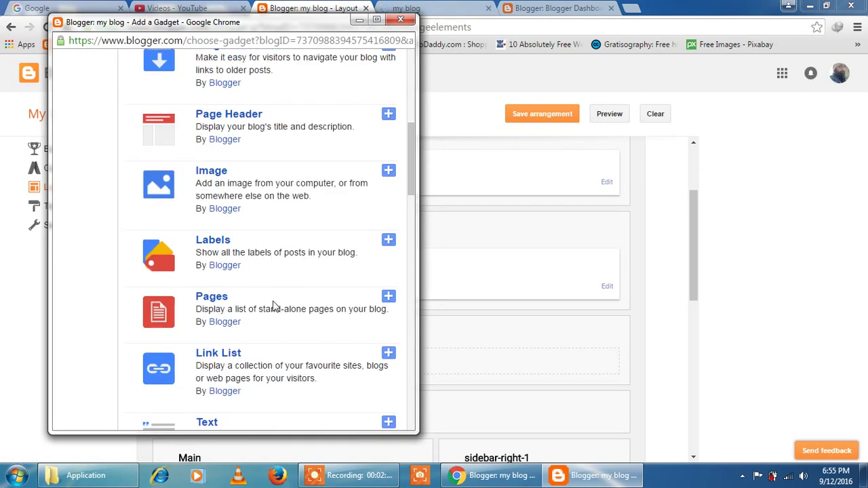
pyautogui.click(389, 302)
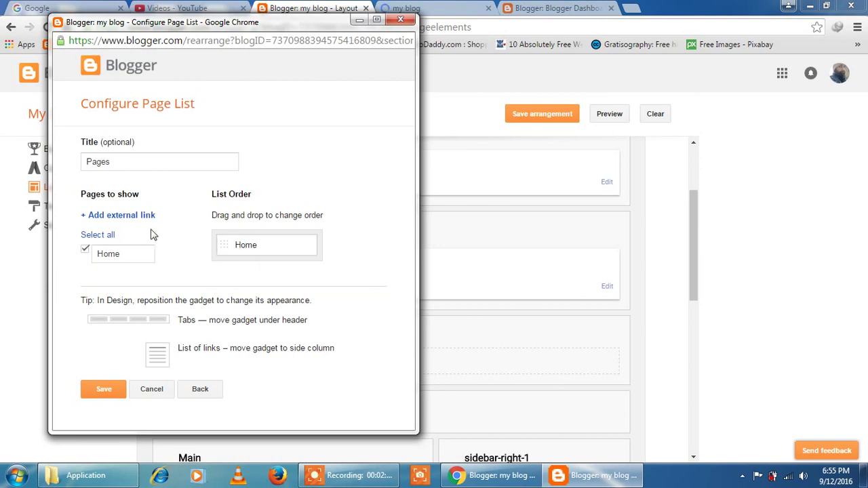
pyautogui.click(103, 390)
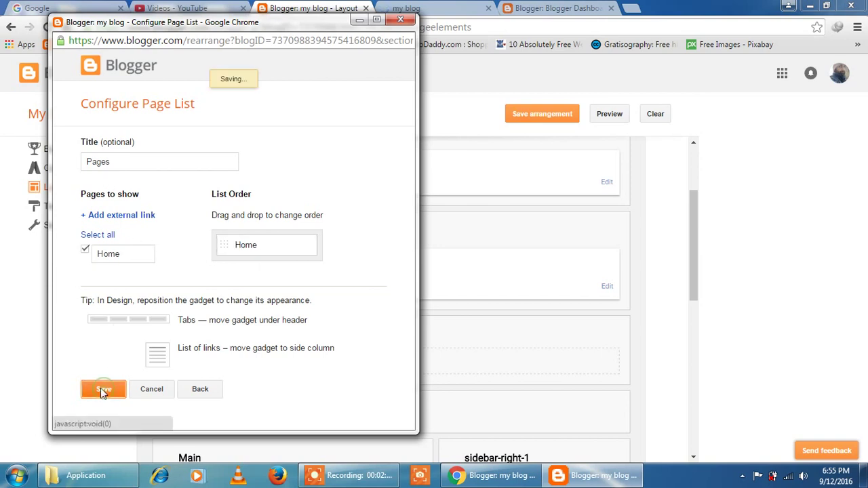
pyautogui.click(534, 115)
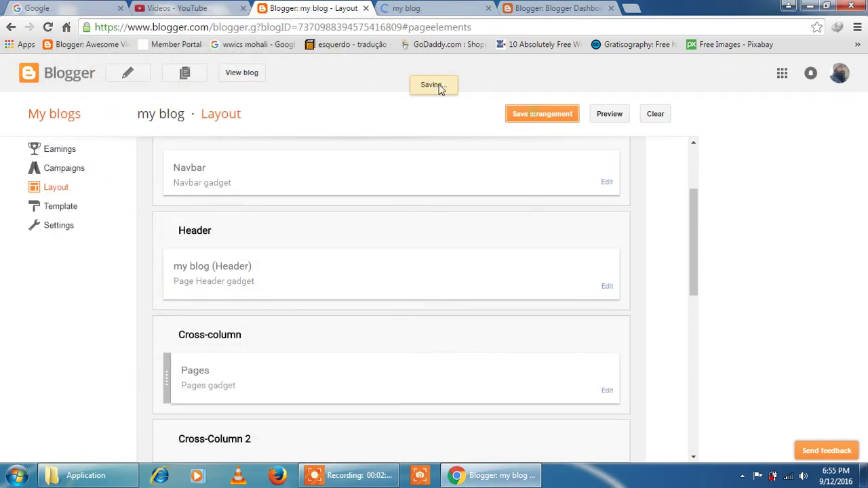
# - Check the Home tab under the header on the live blog, and return to the layout editor
pyautogui.click(242, 73)
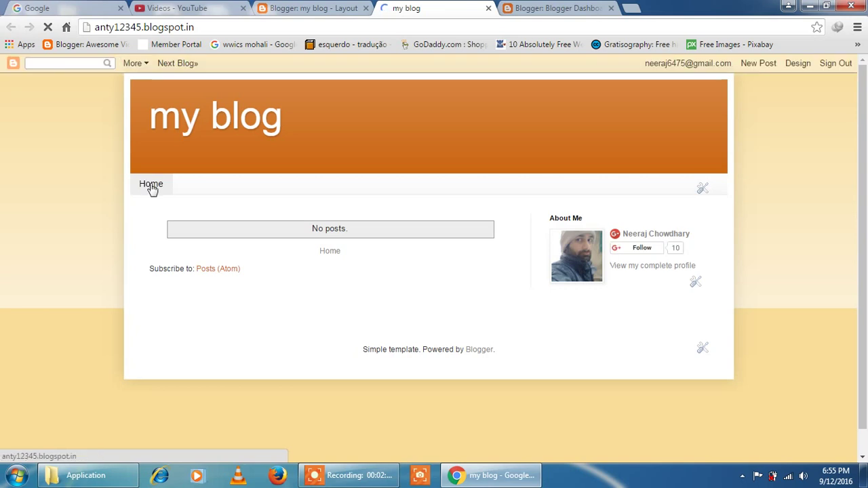
pyautogui.click(308, 8)
pyautogui.scroll(1, 391, 196)
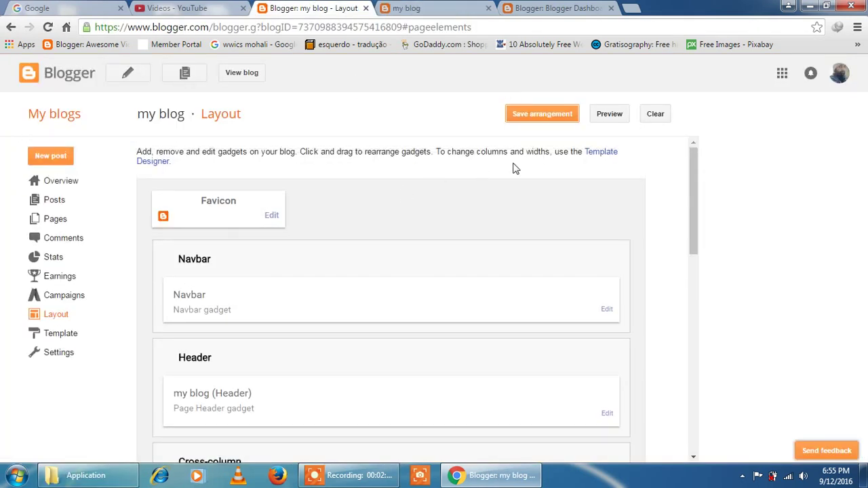
# - Write a new post titled "test 1" with the body text "sdrgtgrtghgtghrggfgeffeffsgtrg"
pyautogui.click(62, 202)
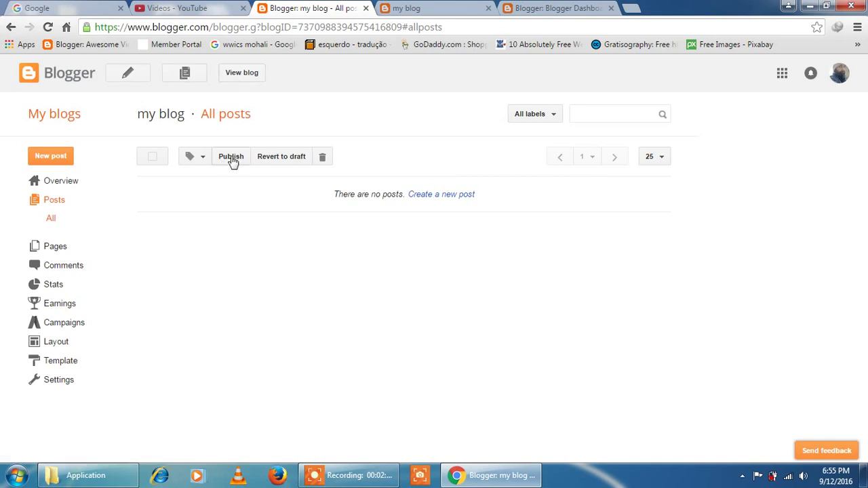
pyautogui.click(177, 80)
pyautogui.click(55, 157)
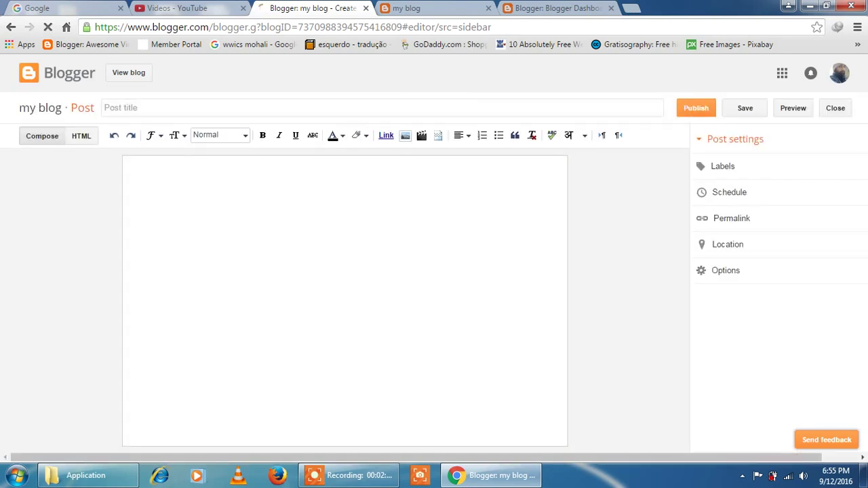
pyautogui.click(248, 111)
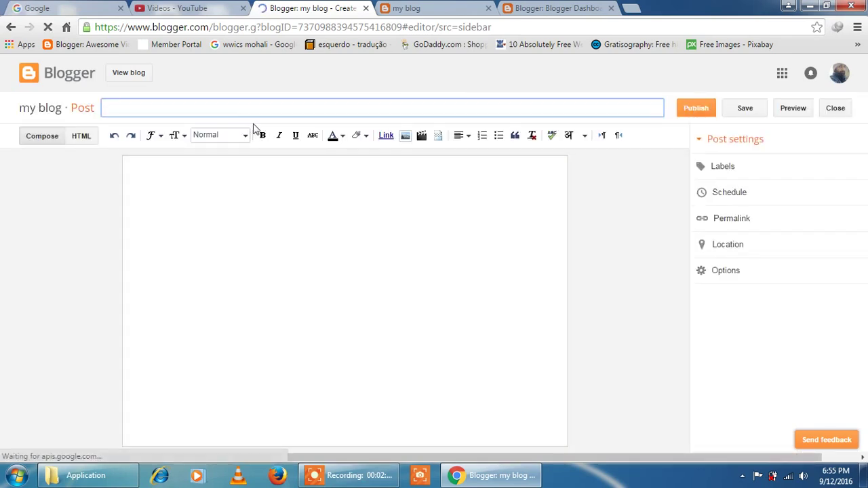
pyautogui.write('test 1')
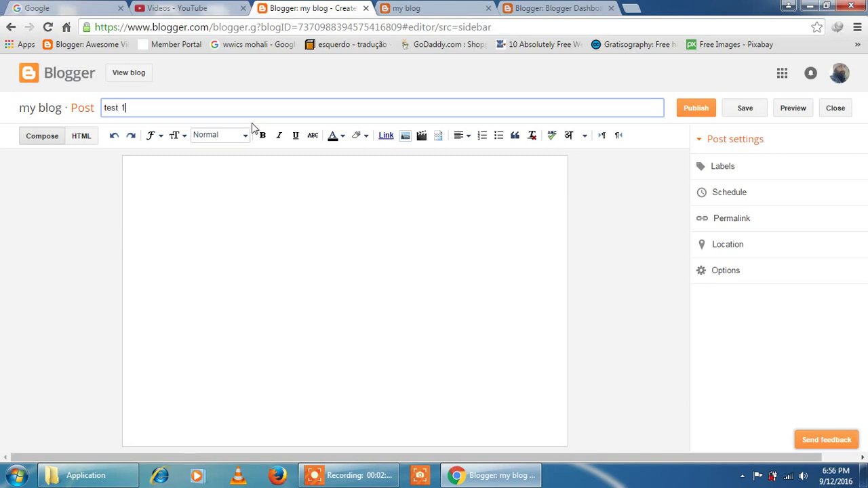
pyautogui.click(219, 199)
pyautogui.write('sdrgtgrtghgtghrggfgeffeffsgtrg')
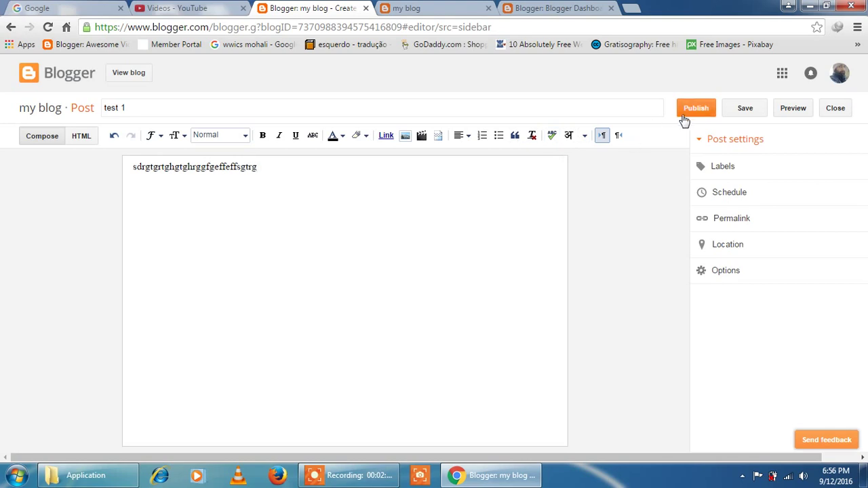
# - Publish the post and share it publicly on Google+ with the comment "test1"
pyautogui.click(682, 115)
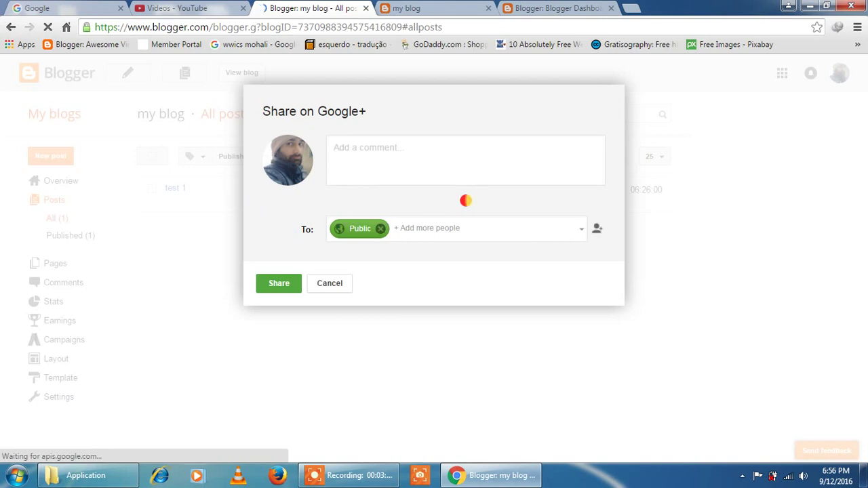
pyautogui.write('test1')
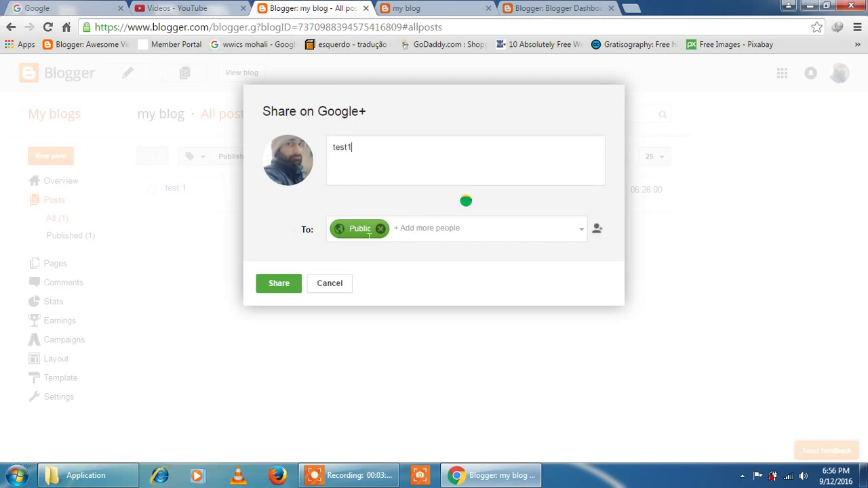
pyautogui.click(291, 285)
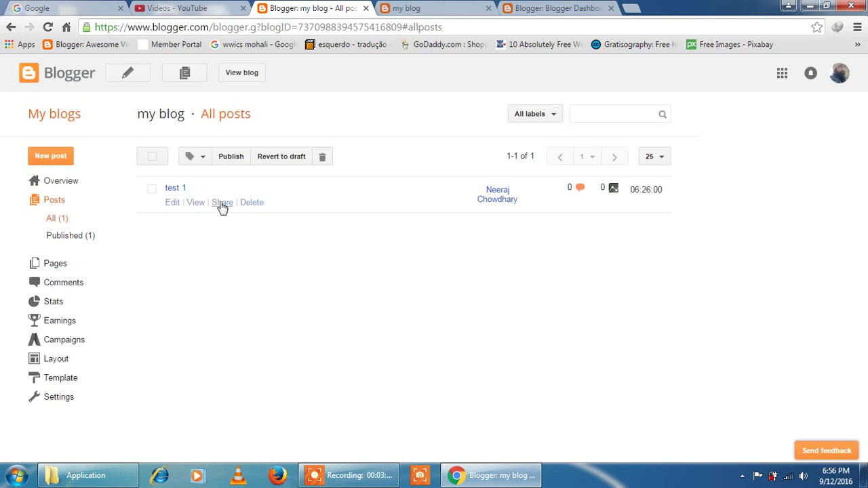
# - Add the label "test1" to the published "test 1" post and update it
pyautogui.click(174, 190)
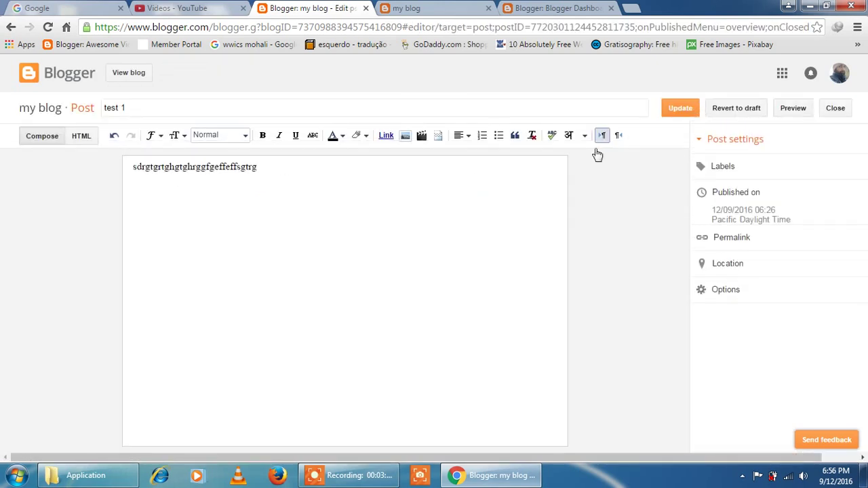
pyautogui.click(724, 168)
pyautogui.write('test1')
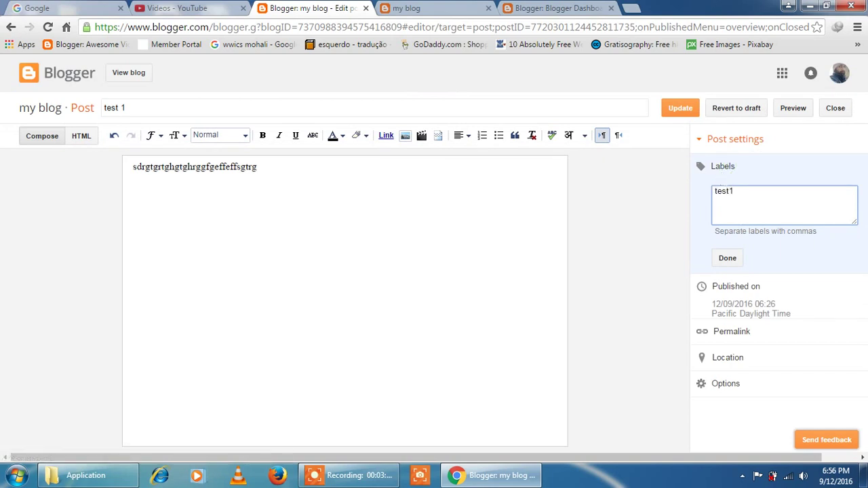
pyautogui.click(728, 259)
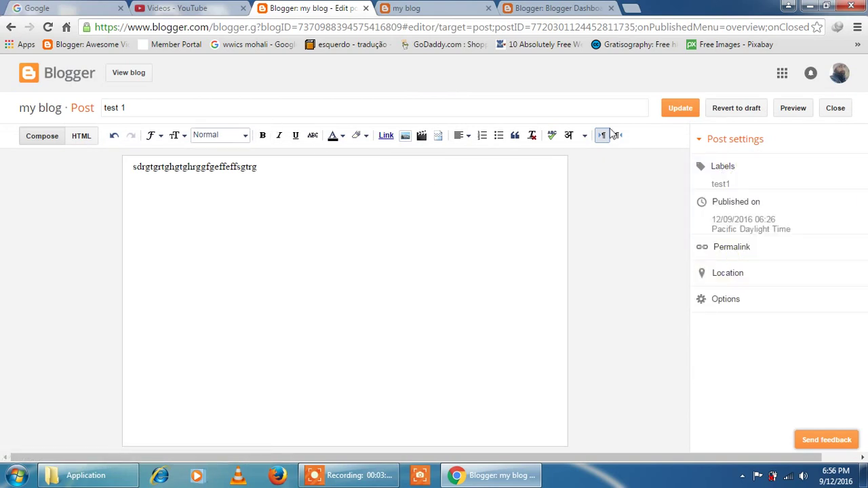
pyautogui.click(678, 110)
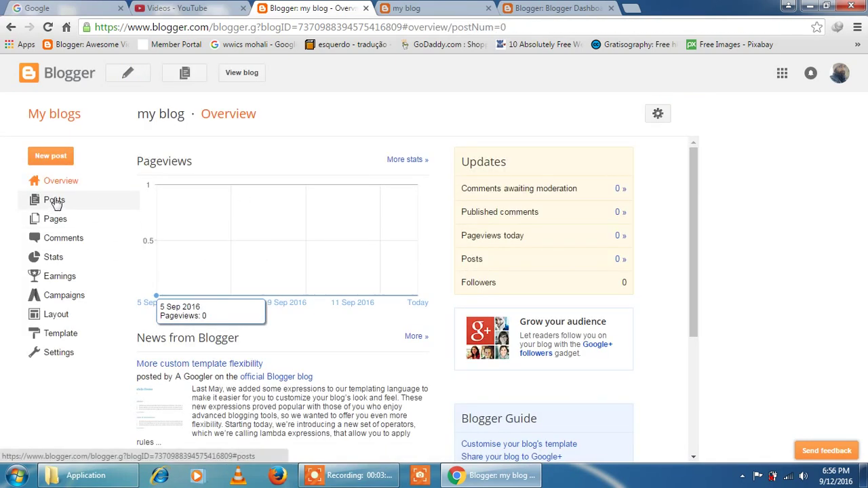
# - Open the Pages gadget in the blog layout and start a new external link with the page title "test", clearing its default web address
pyautogui.click(57, 316)
pyautogui.scroll(-4, 303, 344)
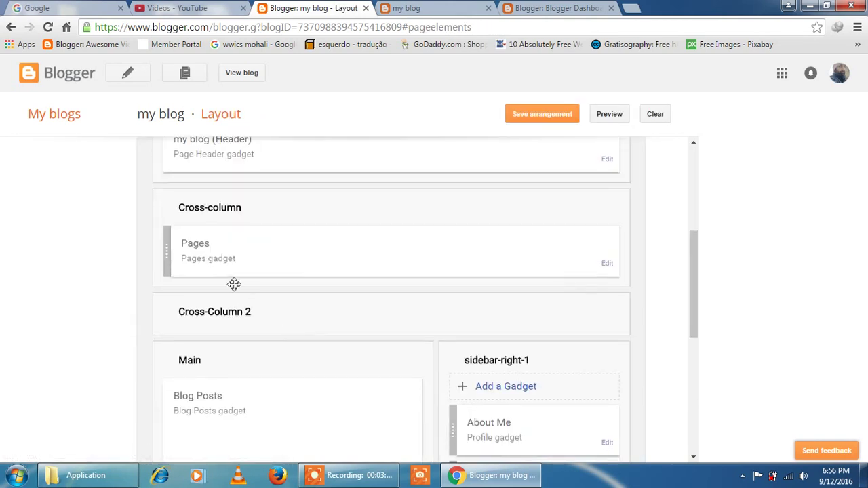
pyautogui.scroll(2, 338, 367)
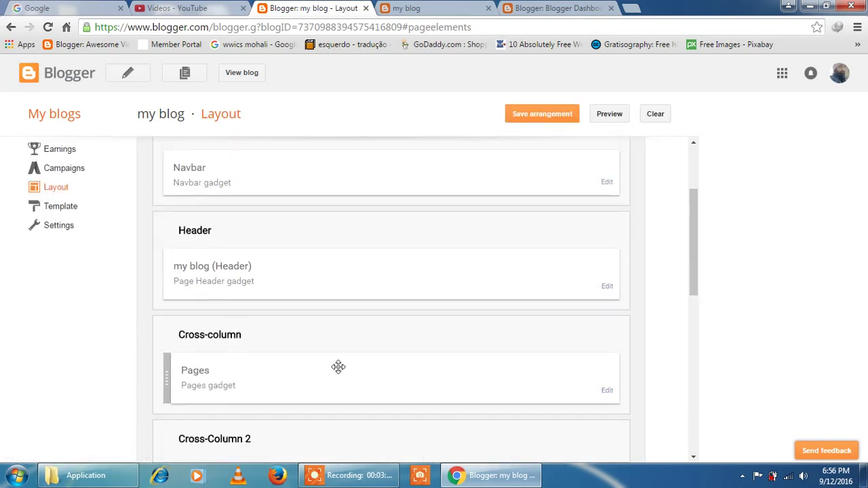
pyautogui.click(607, 391)
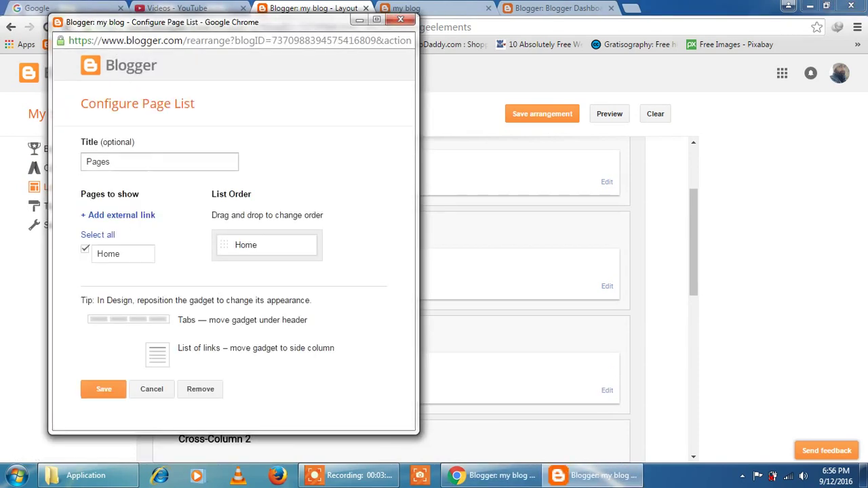
pyautogui.click(103, 217)
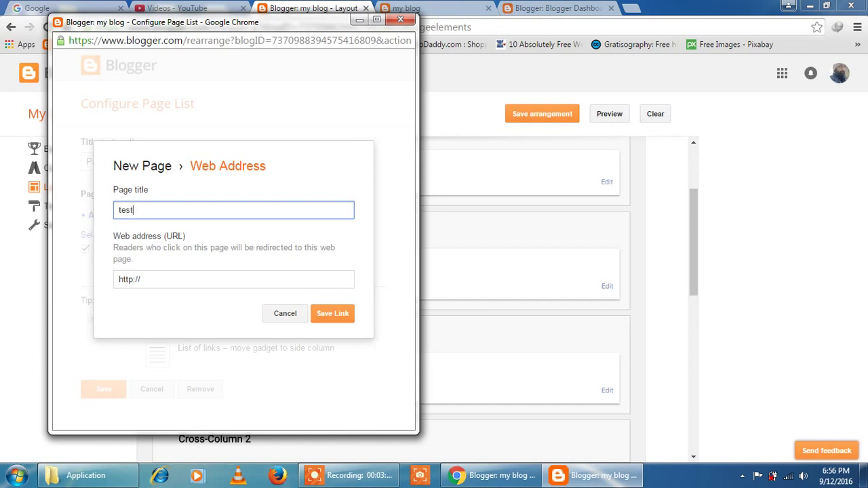
pyautogui.click(153, 273)
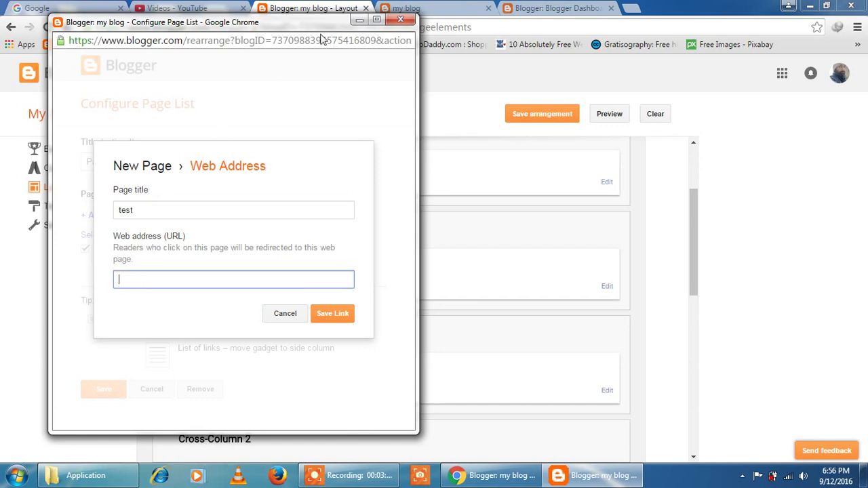
# - Set the gadget window aside, view the published "test 1" post from the posts list, and copy its full web address
pyautogui.click(360, 19)
pyautogui.scroll(2, 84, 248)
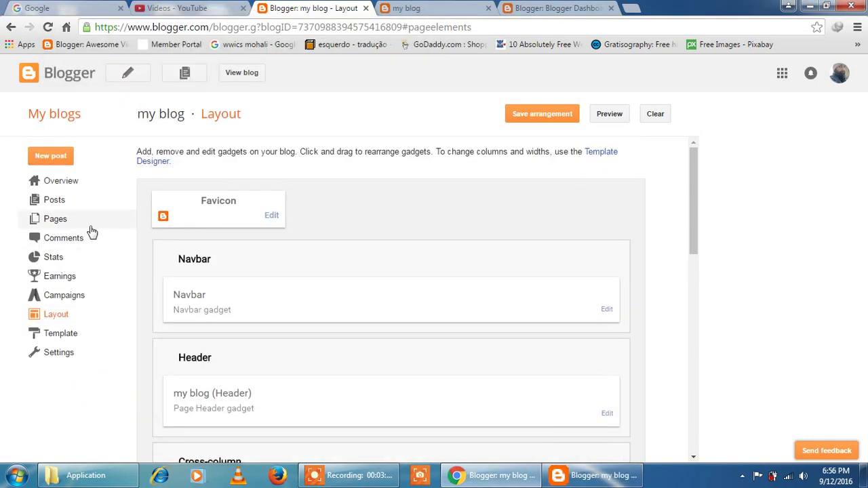
pyautogui.click(65, 205)
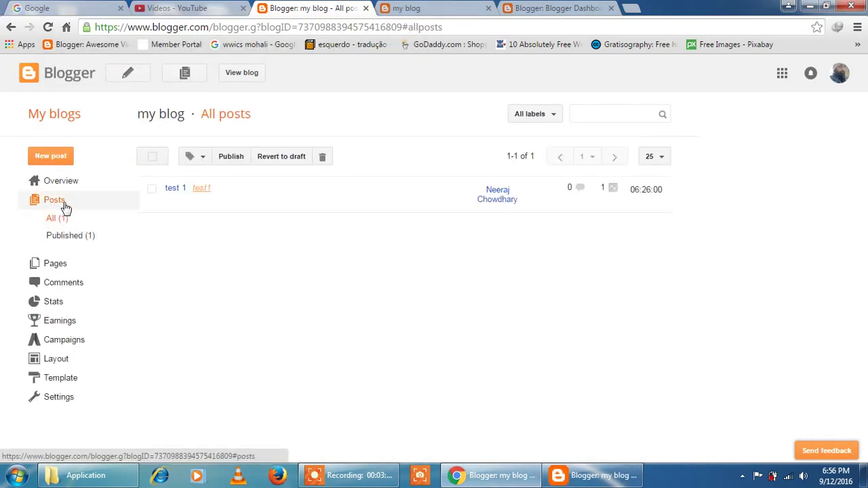
pyautogui.click(193, 208)
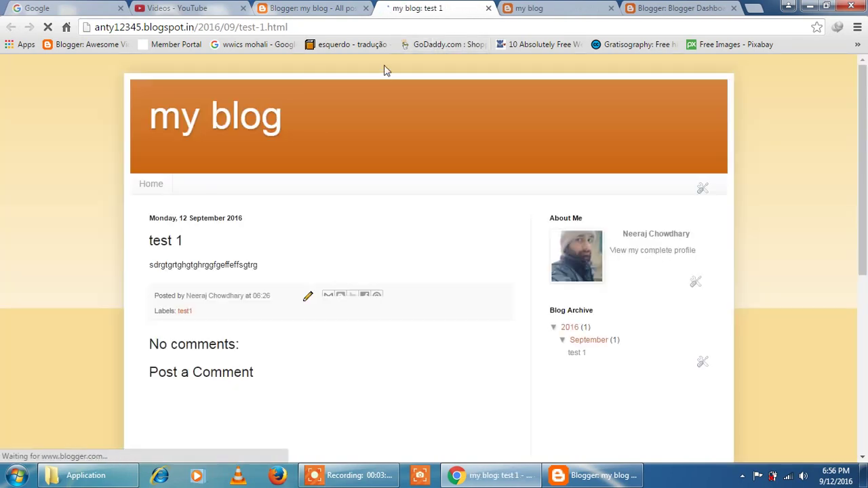
pyautogui.moveTo(291, 27); pyautogui.dragTo(95, 27)
pyautogui.rightClick(124, 27)
pyautogui.click(149, 70)
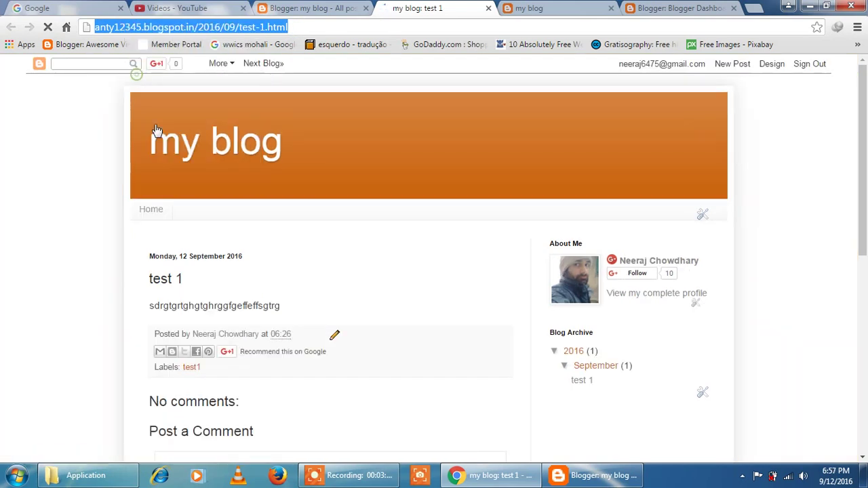
pyautogui.click(583, 478)
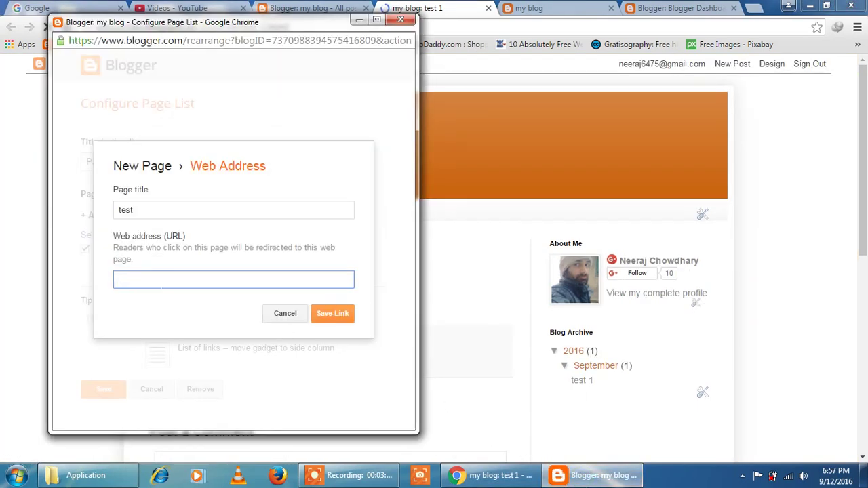
pyautogui.hotkey('ctrl', 'v')
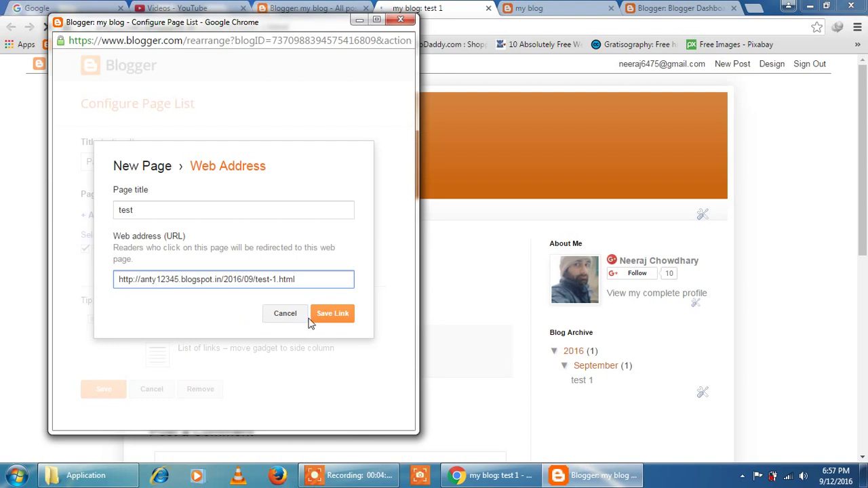
pyautogui.click(339, 318)
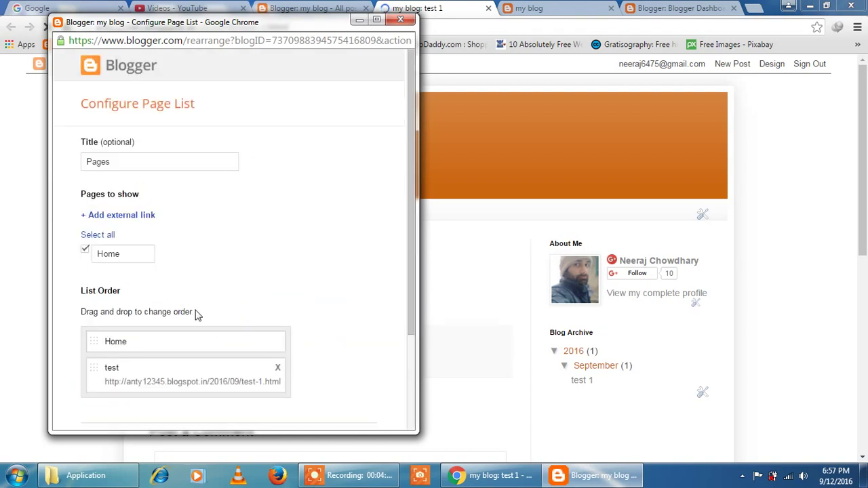
pyautogui.scroll(-3, 196, 313)
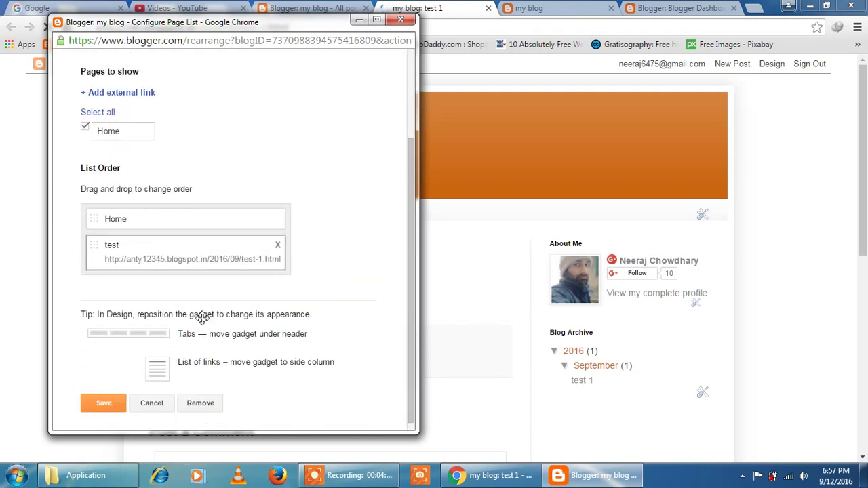
pyautogui.click(104, 401)
# - Return to the blog's layout editor and save the arrangement
pyautogui.click(312, 8)
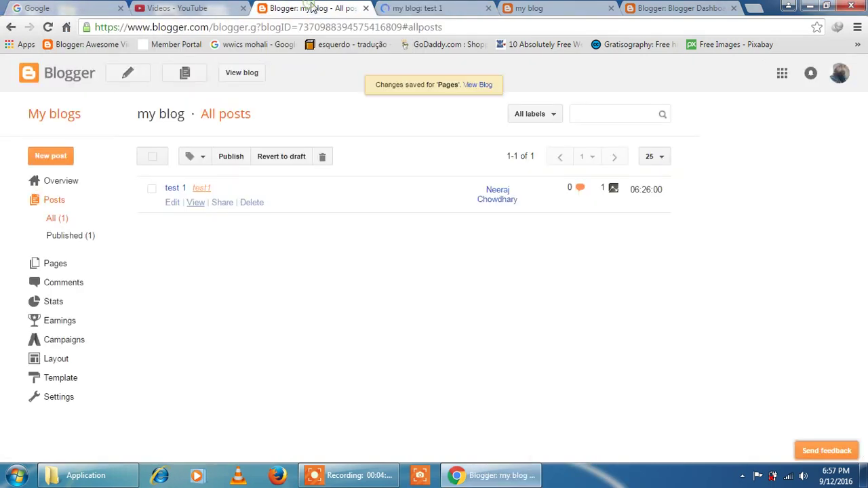
pyautogui.click(54, 359)
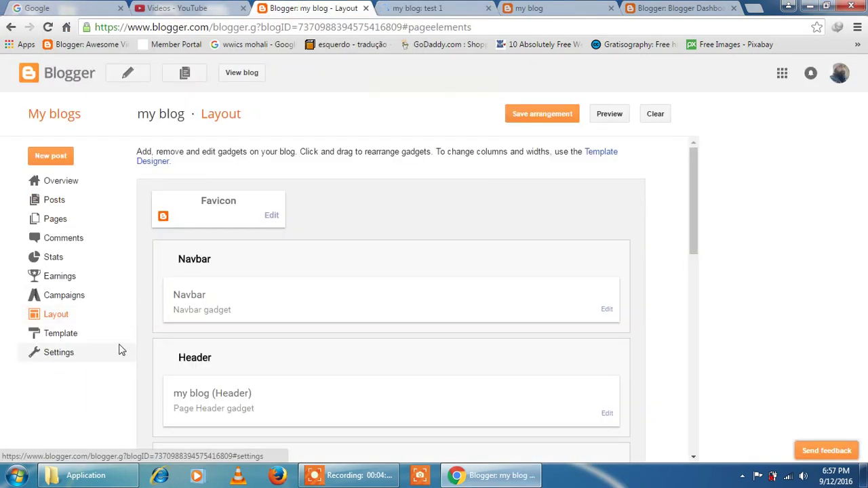
pyautogui.click(546, 117)
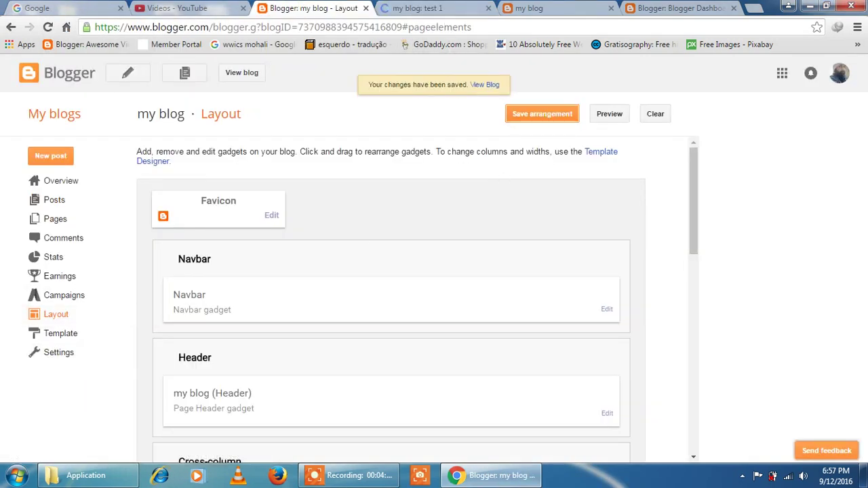
# - Reload the live "test 1" post page to check the navigation tabs under the header
pyautogui.click(437, 8)
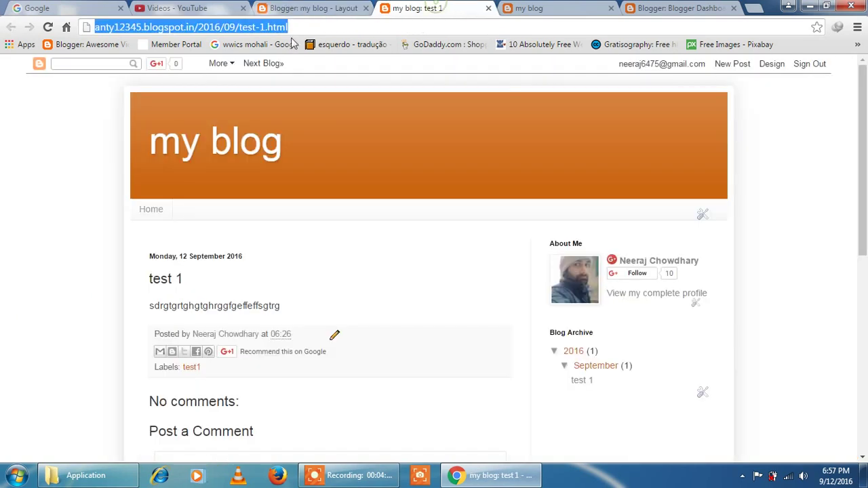
pyautogui.click(49, 28)
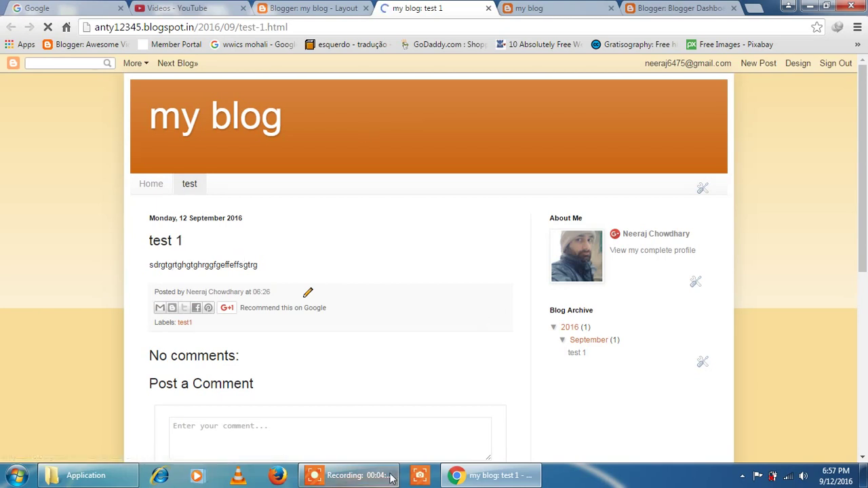
pyautogui.click(343, 478)
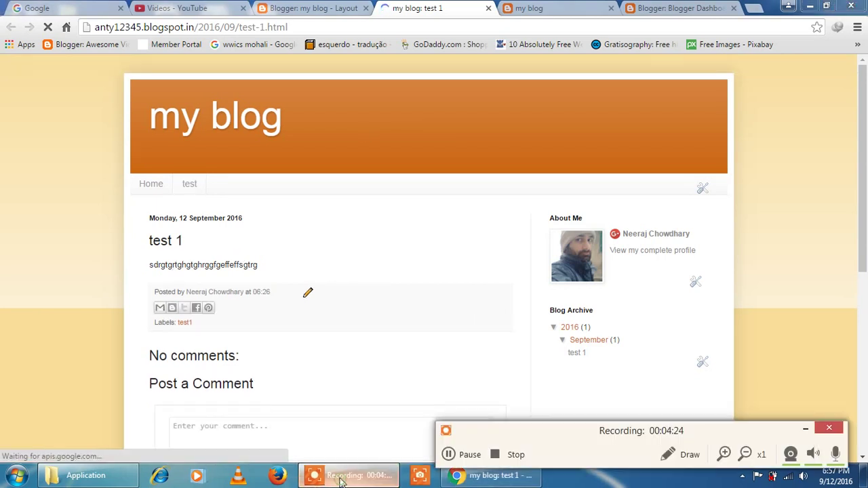